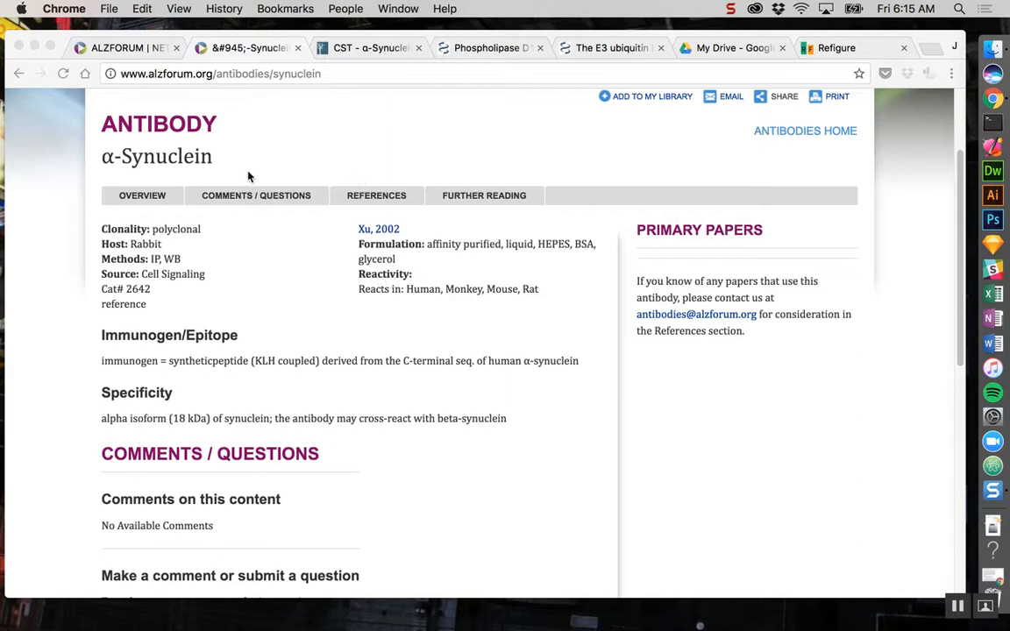
# - Start a new refigure from the Phospholipase D1 article and title it "anti-a-synuclein antibody performance"
pyautogui.click(491, 49)
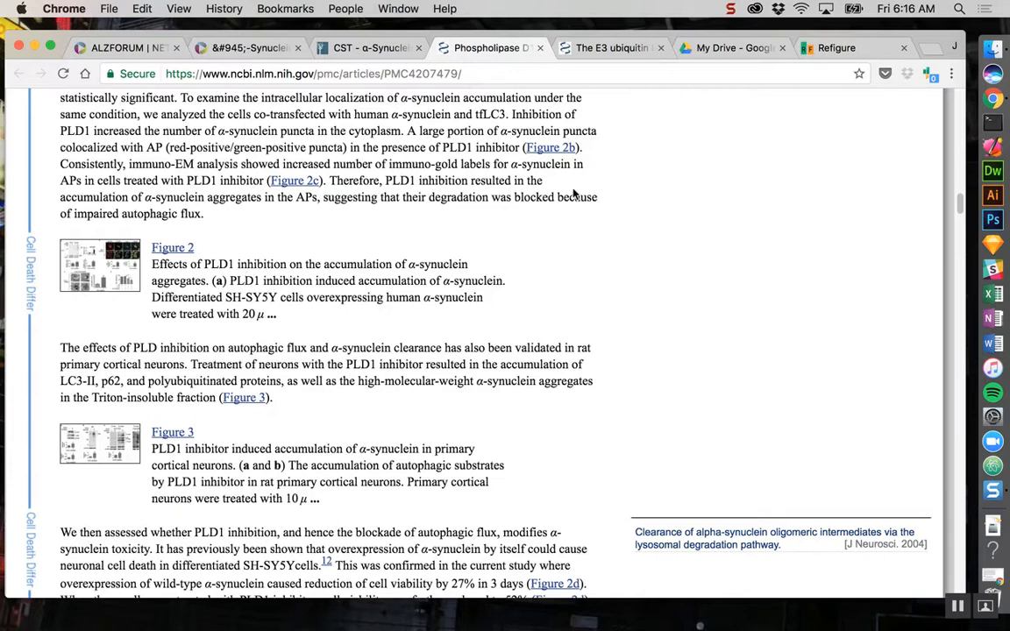
pyautogui.click(930, 77)
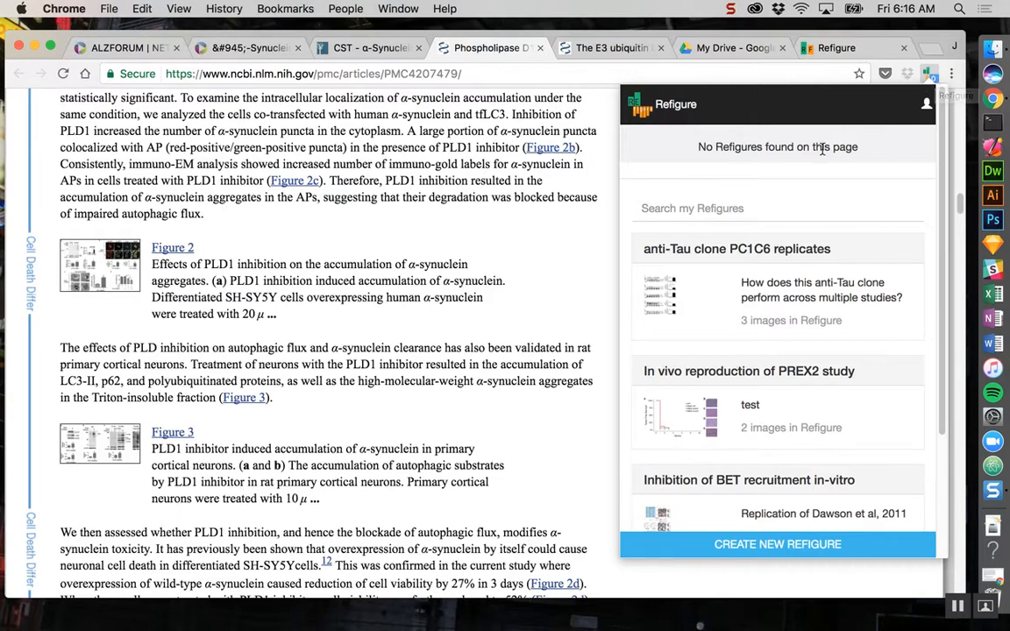
pyautogui.click(786, 544)
pyautogui.click(730, 168)
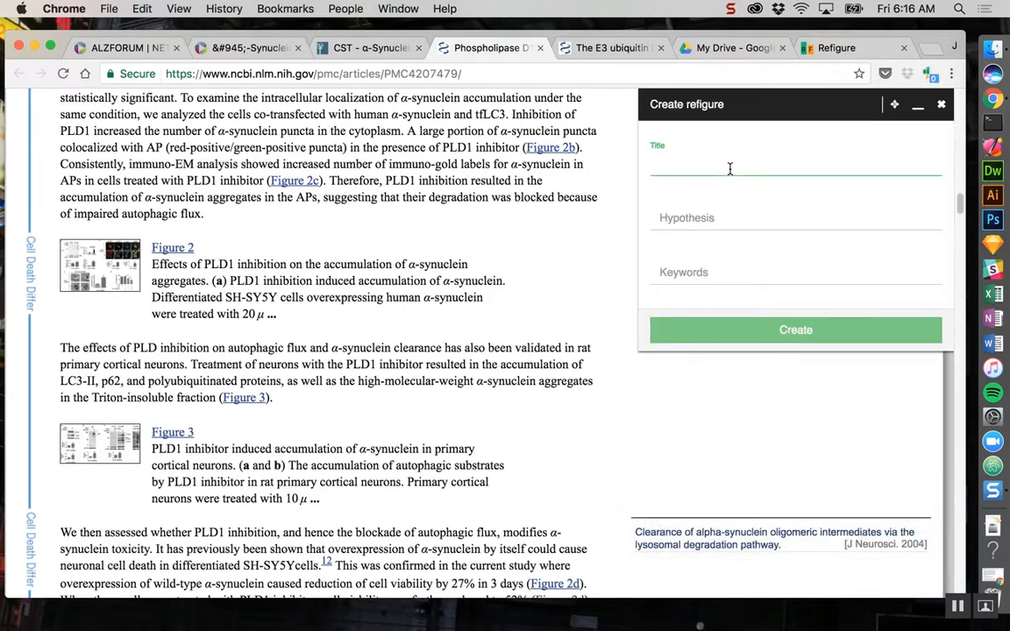
pyautogui.write('ant')
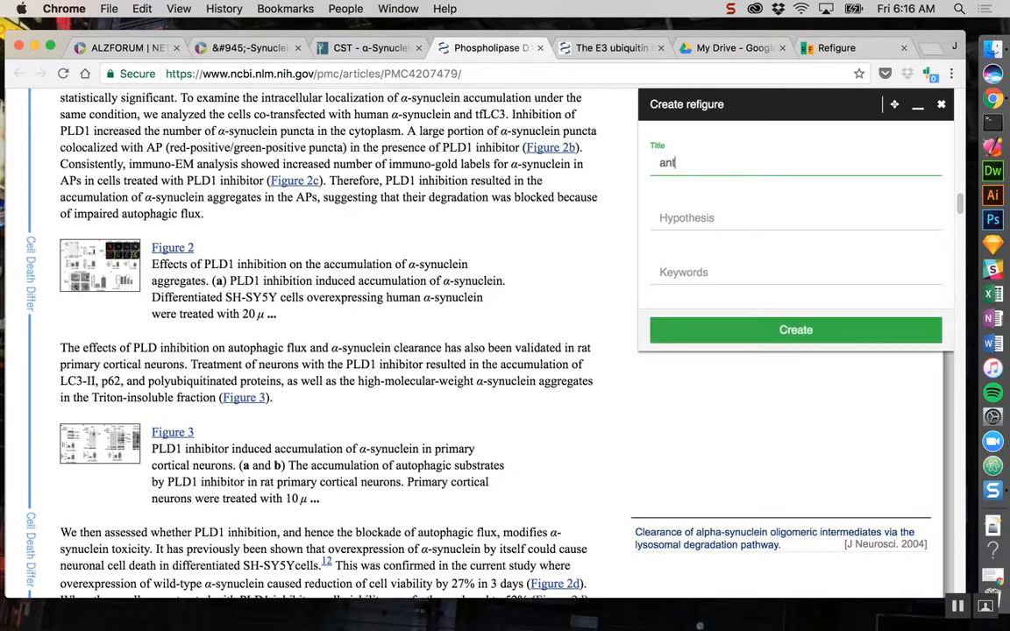
pyautogui.write('i-a-sy')
pyautogui.write('nucle')
pyautogui.write('in')
pyautogui.write(' anti')
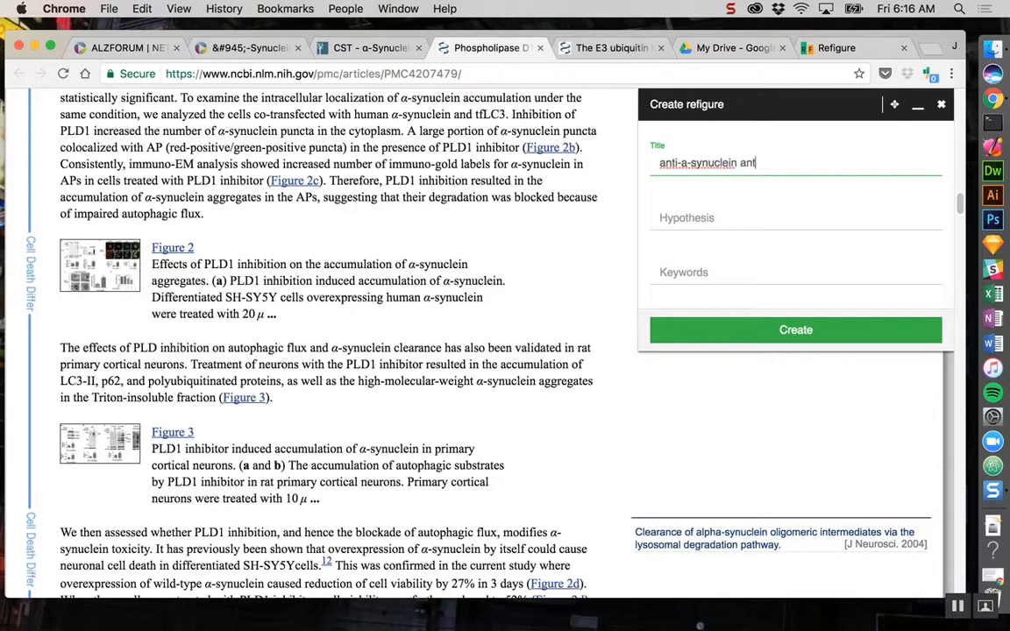
pyautogui.write('body performance')
# - Leave the hypothesis empty, enter the keyword "polyclonal" and create the refigure
pyautogui.press('Tab')
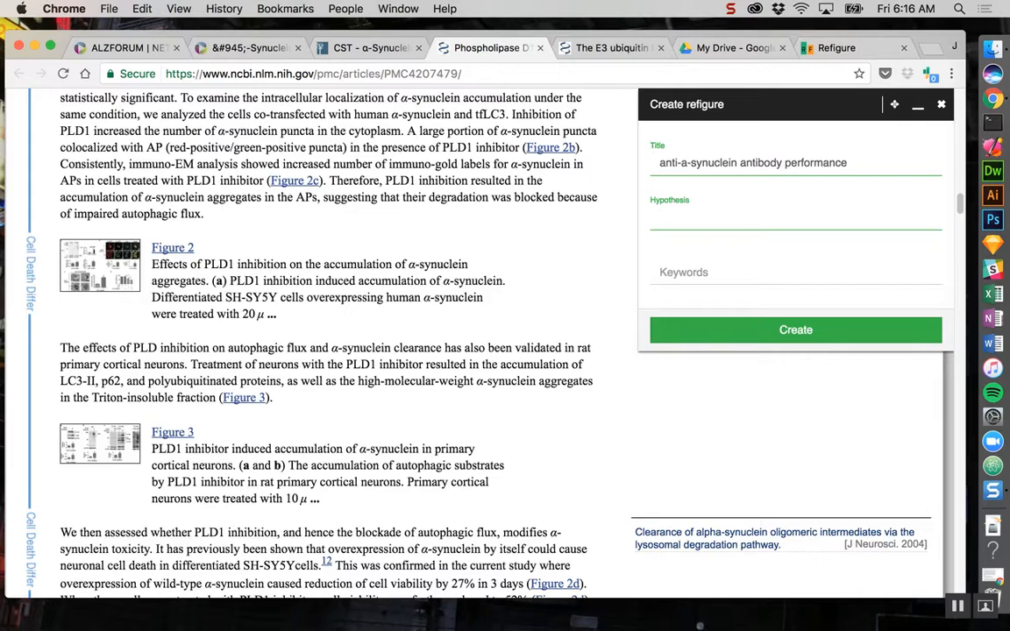
pyautogui.press('Tab')
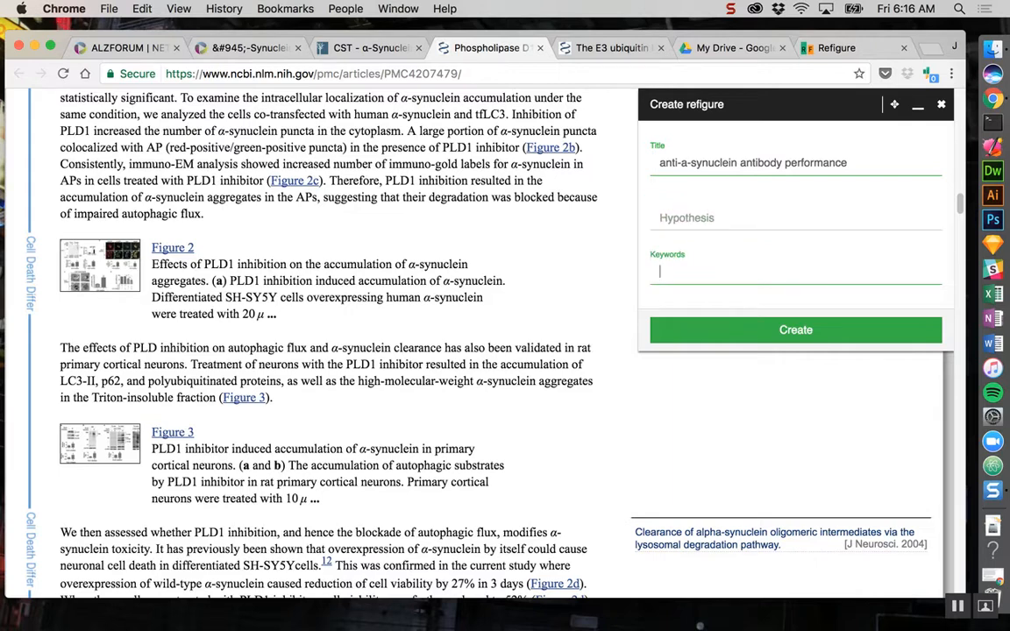
pyautogui.write('polyclonal')
pyautogui.click(838, 329)
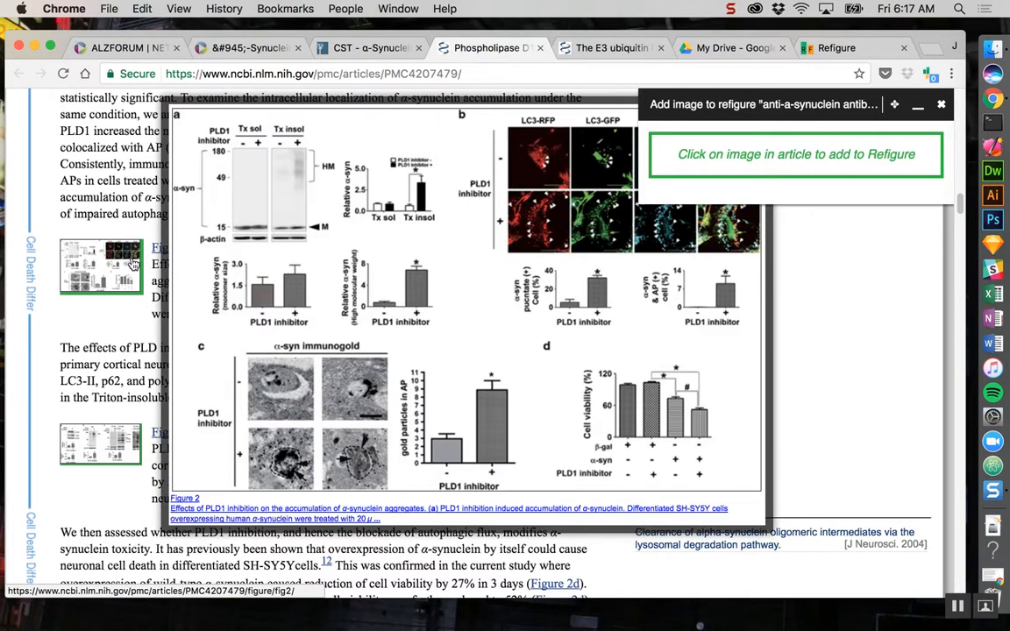
# - Add the article's Figure 2 to the refigure with the features text "PLD1 inbititor" and close the refigure editor
pyautogui.click(133, 265)
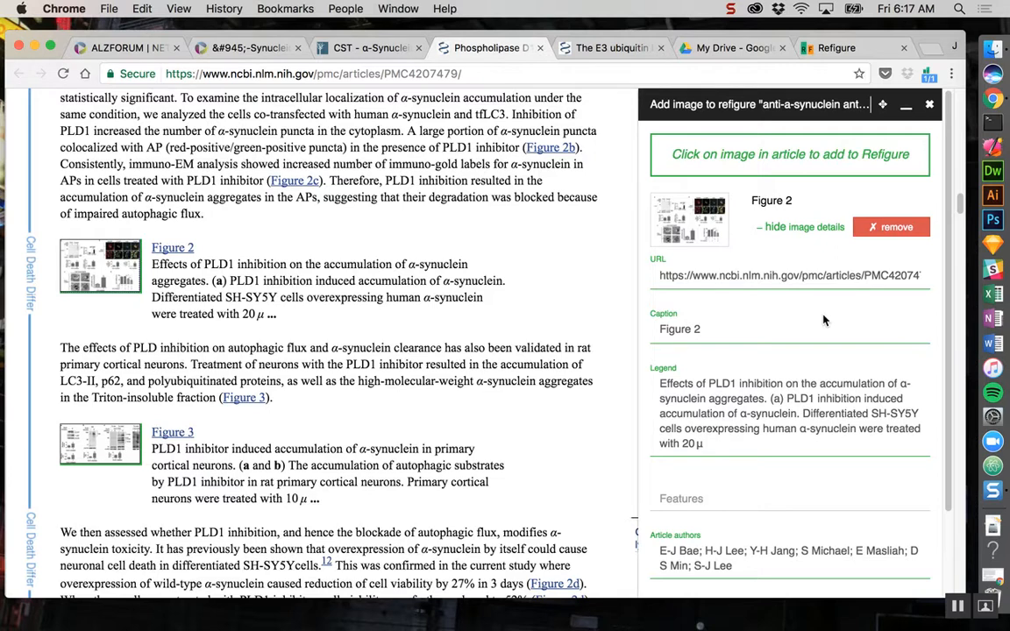
pyautogui.click(717, 499)
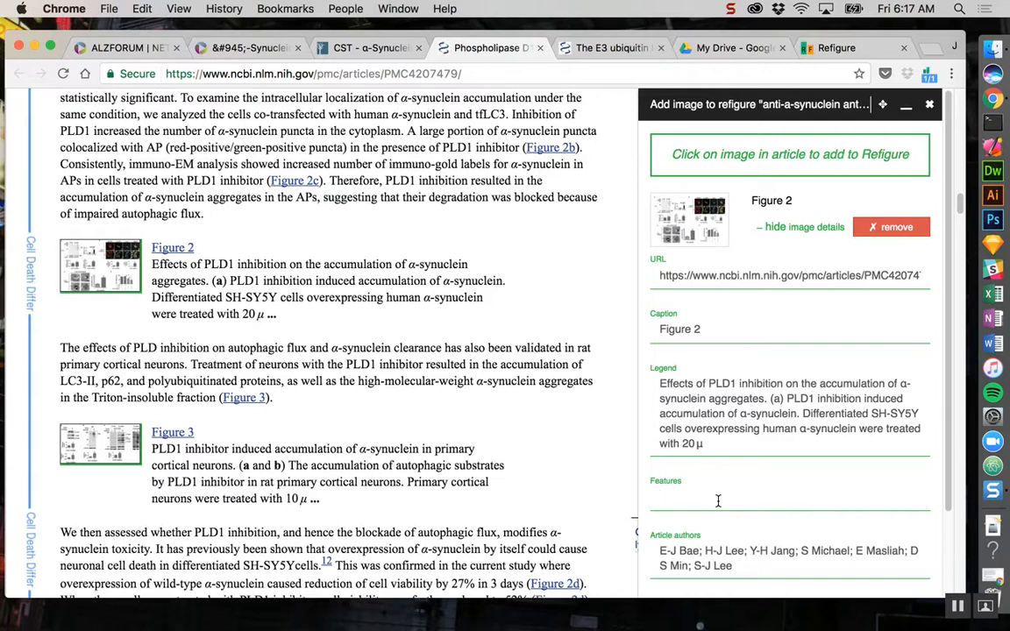
pyautogui.write('PLD1 in')
pyautogui.write('hibi')
pyautogui.write('tior')
pyautogui.click(930, 105)
# - In the E3 ubiquitin article, add Figure 3 to the existing "anti-a-synuclein antibody performance" refigure
pyautogui.click(614, 50)
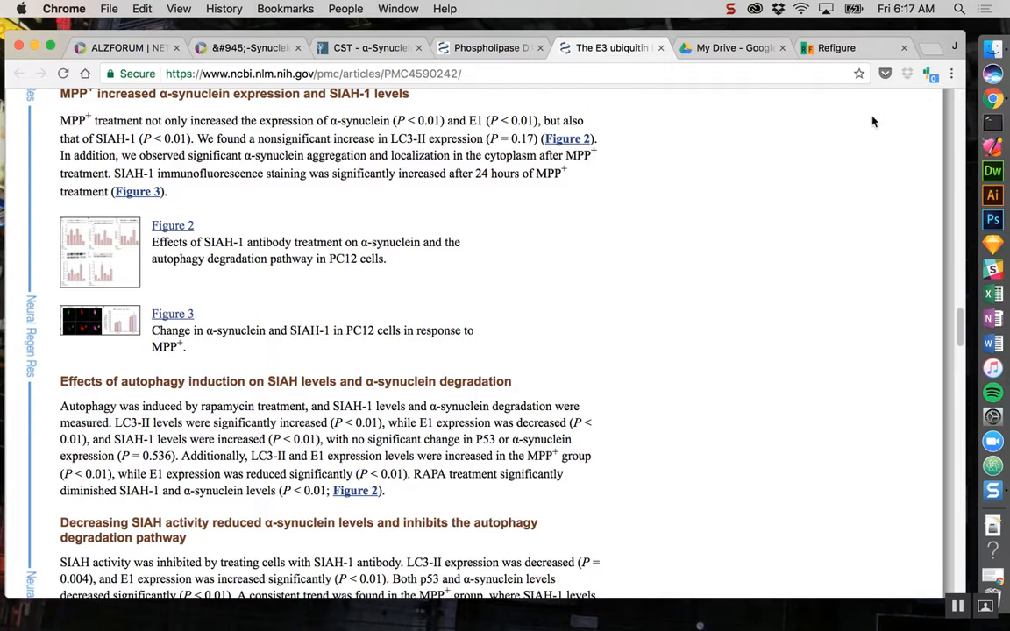
pyautogui.click(927, 78)
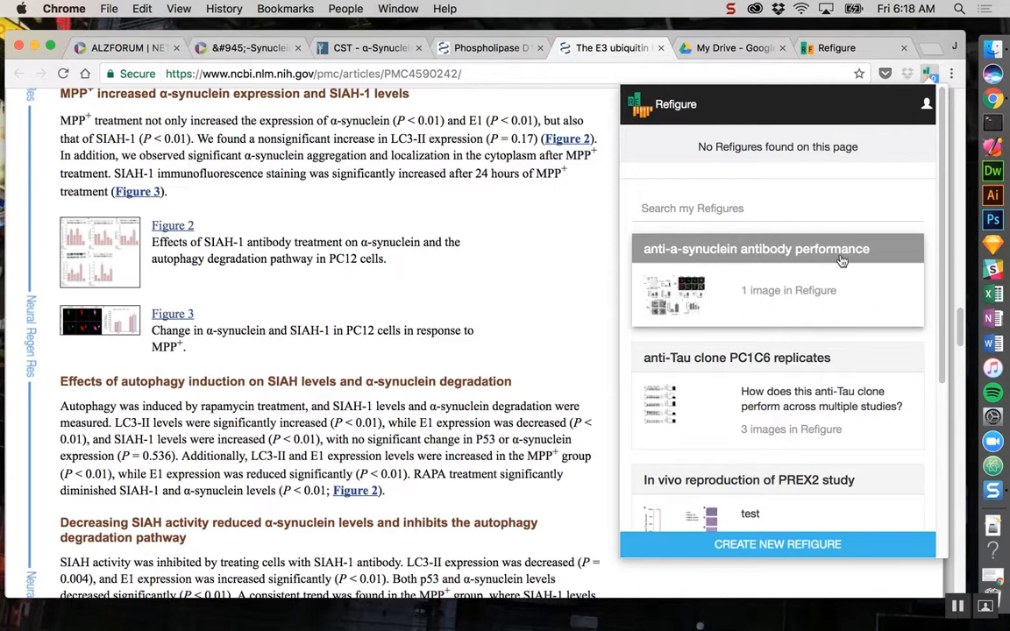
pyautogui.click(809, 252)
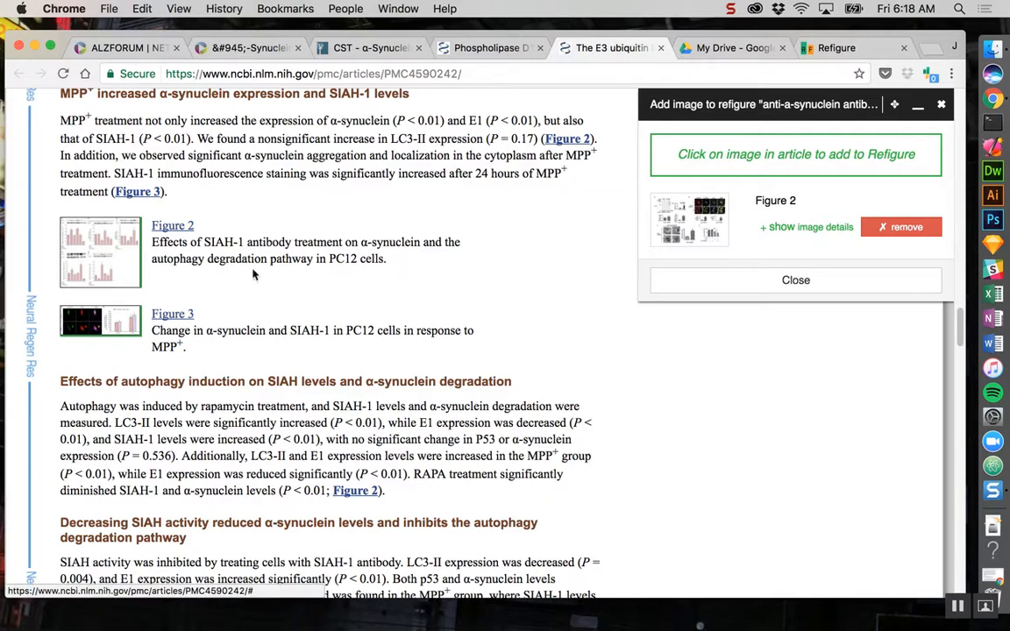
pyautogui.click(110, 326)
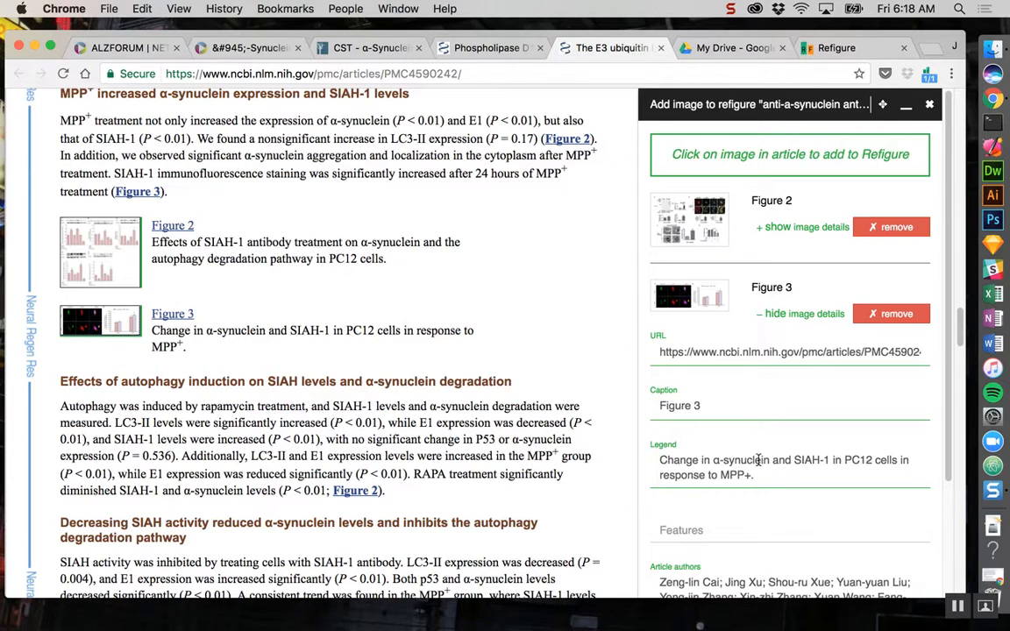
# - Enter "PC12 cell line MPP+ inhibitor" as the features of the added Figure 3 and close the refigure editor
pyautogui.click(723, 532)
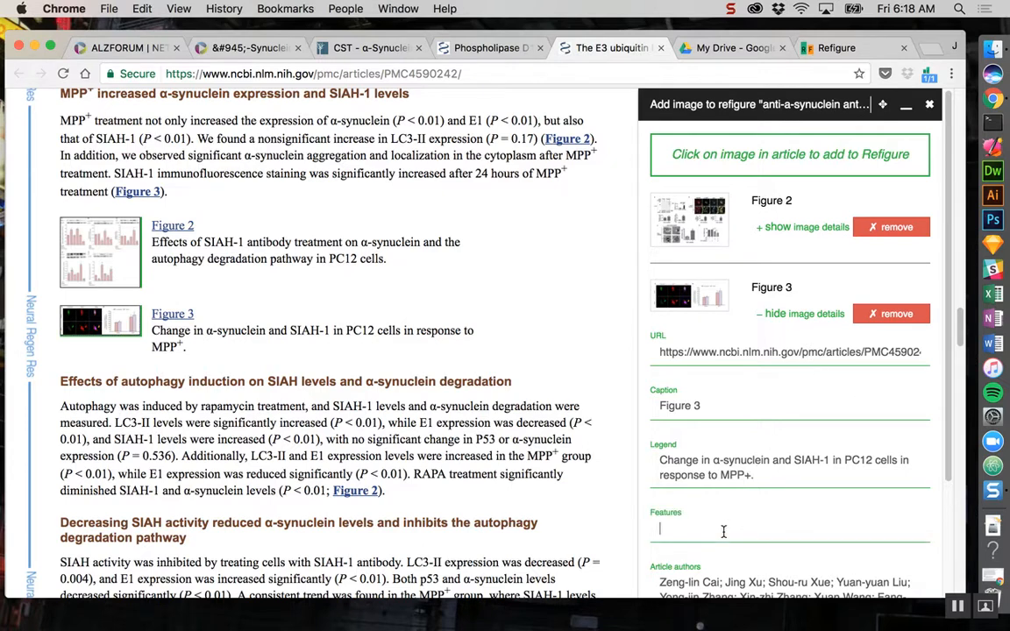
pyautogui.write('PC12 cell line MPP+ inhibitor')
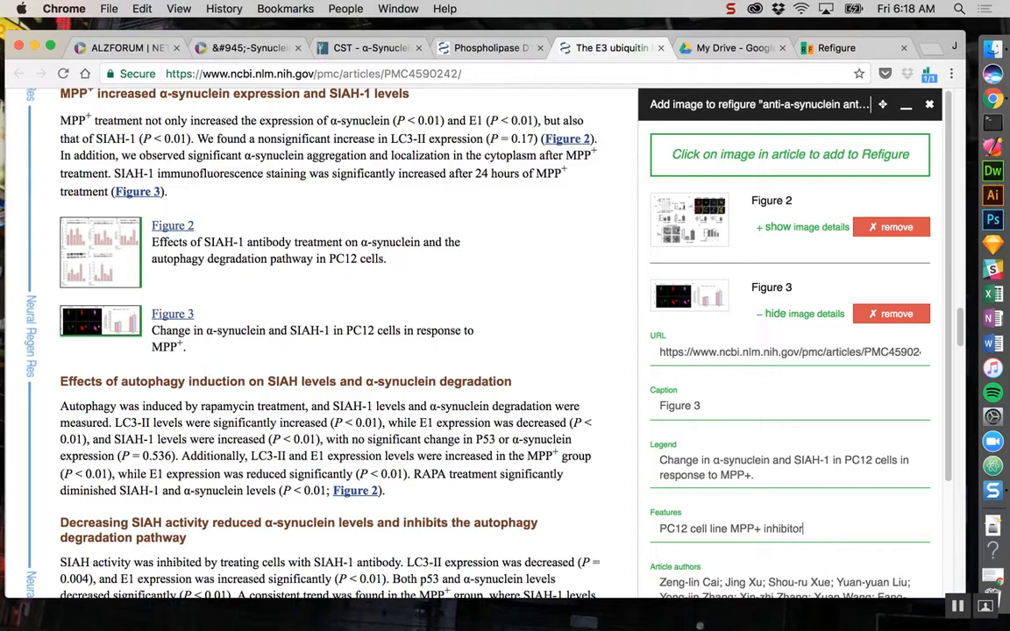
pyautogui.scroll(-5, 794, 507)
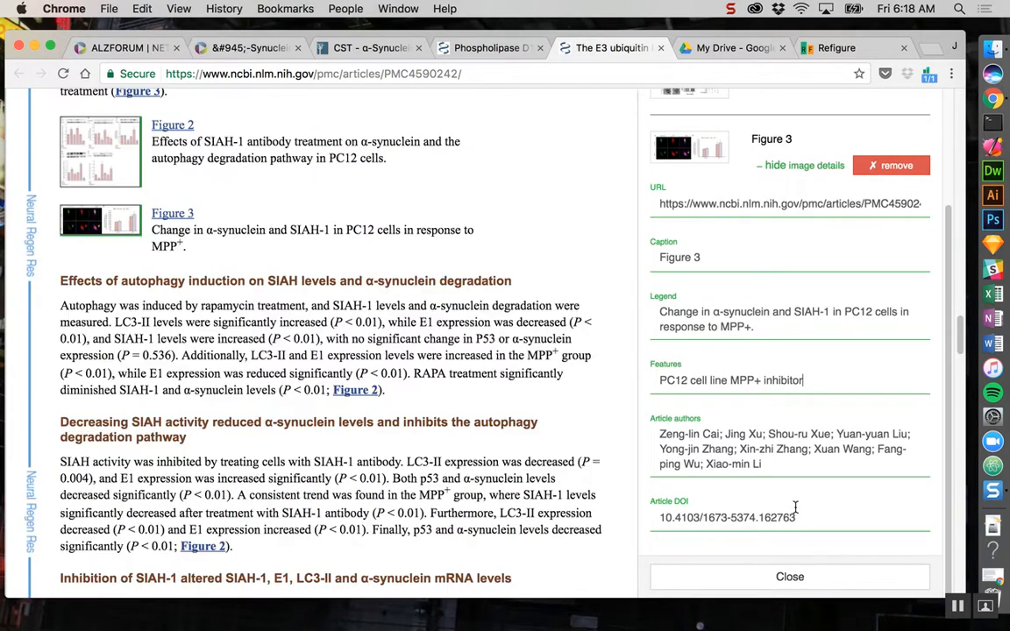
pyautogui.click(796, 576)
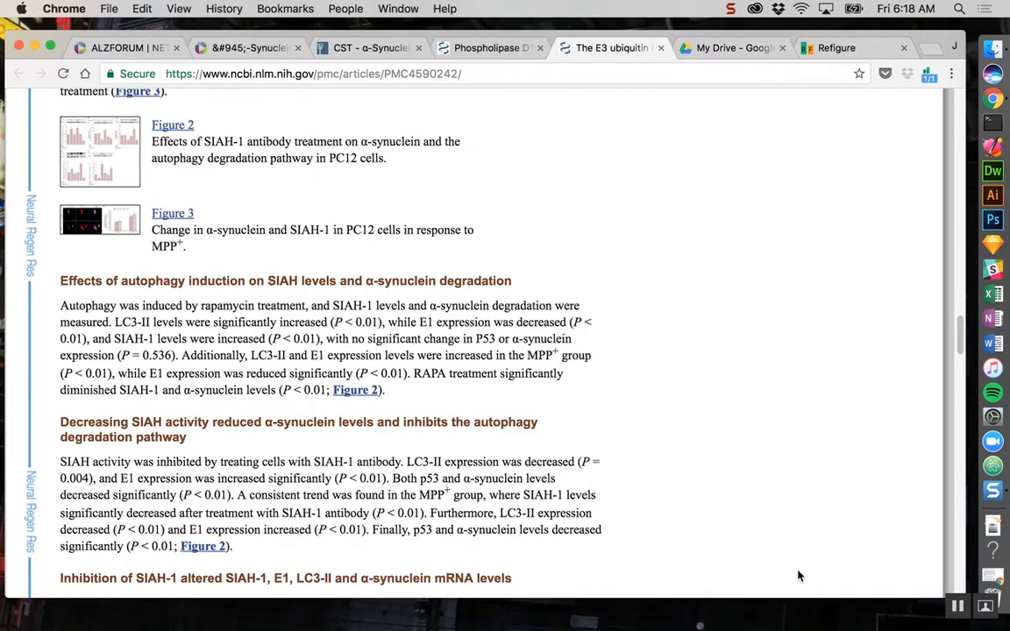
# - Switch to the Refigure website and search for refigures by the creator's surname
pyautogui.scroll(3, 712, 241)
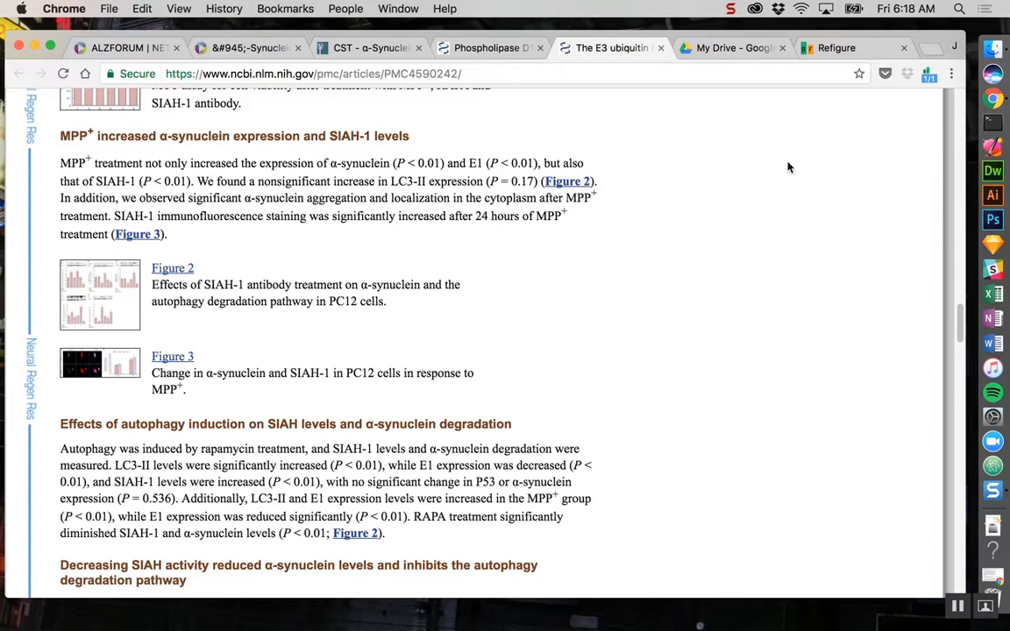
pyautogui.click(929, 77)
pyautogui.click(860, 48)
pyautogui.click(367, 413)
pyautogui.write('akin')
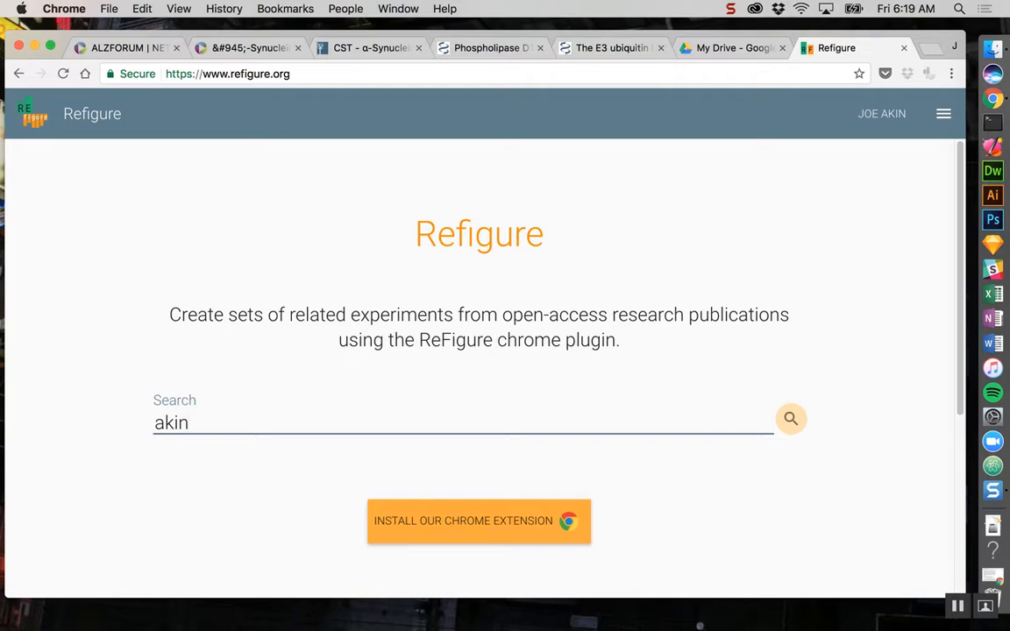
pyautogui.press('Return')
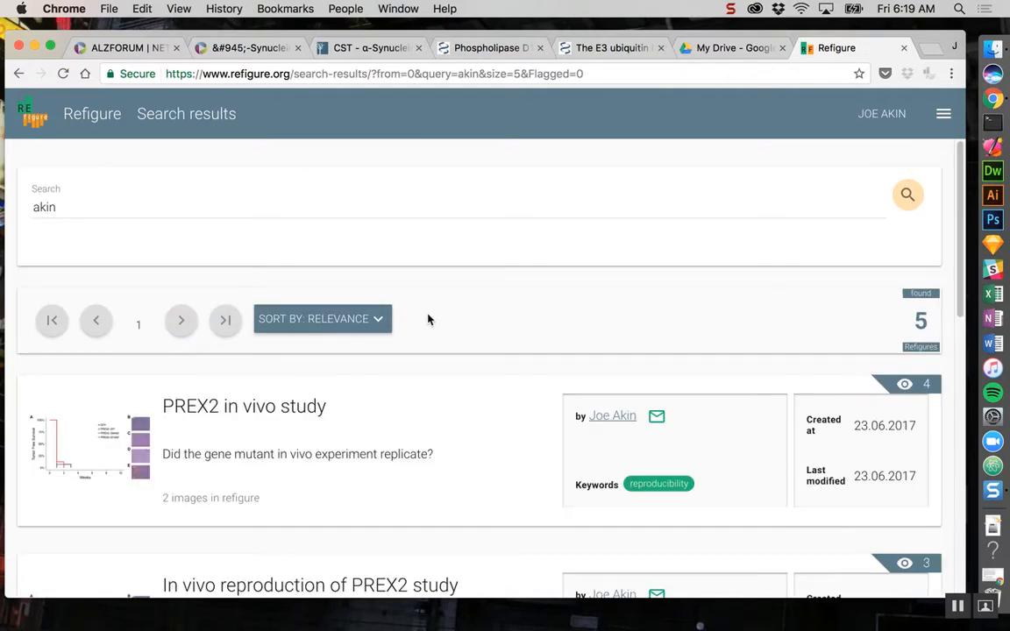
# - Open the "anti-a-synuclein antibody performance" refigure from the search results
pyautogui.scroll(-4, 429, 319)
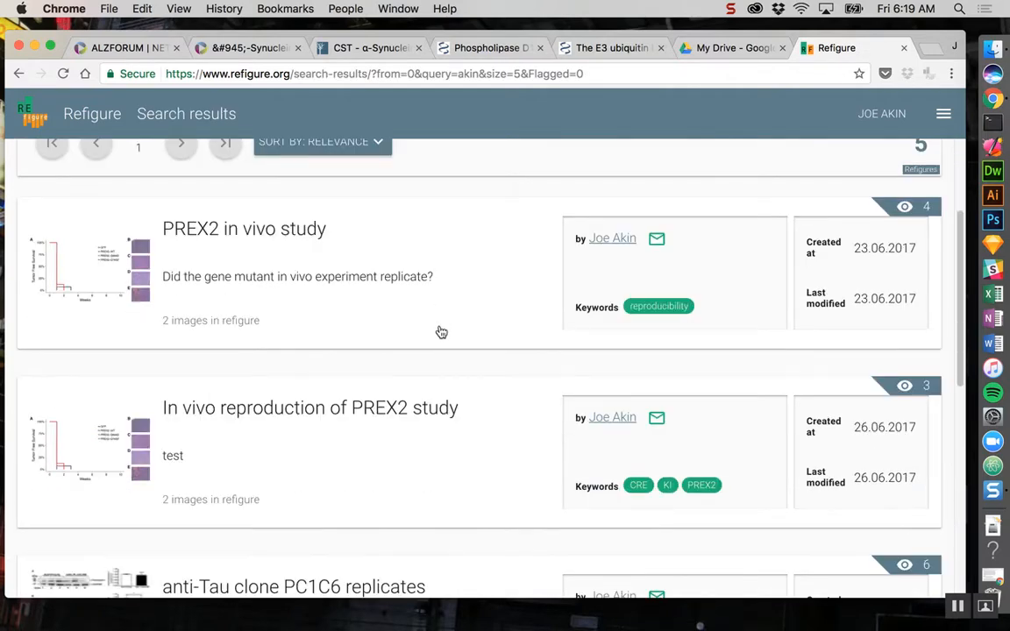
pyautogui.scroll(-6, 441, 333)
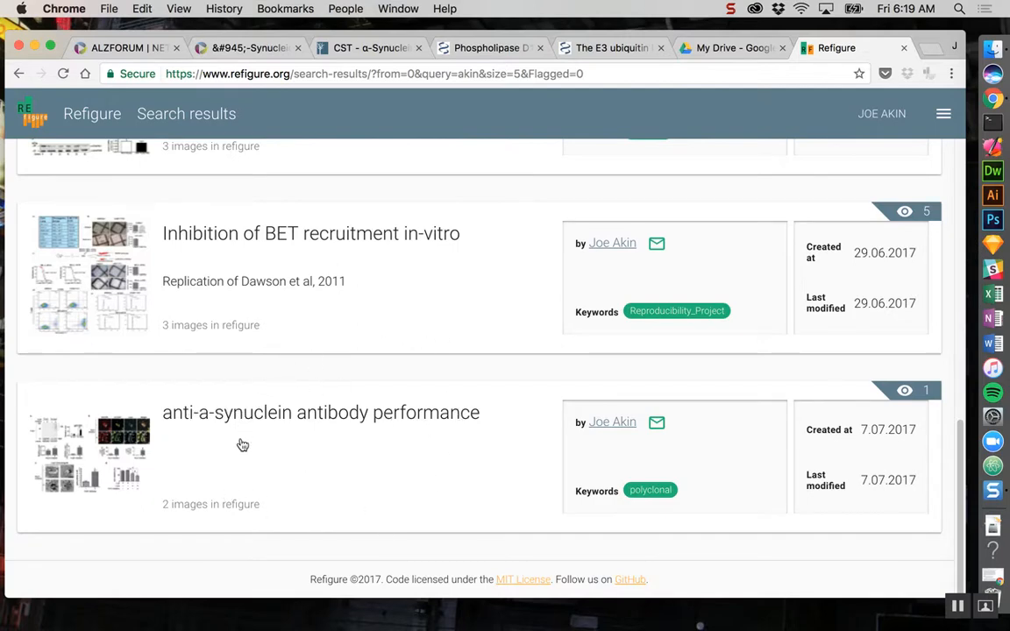
pyautogui.click(330, 430)
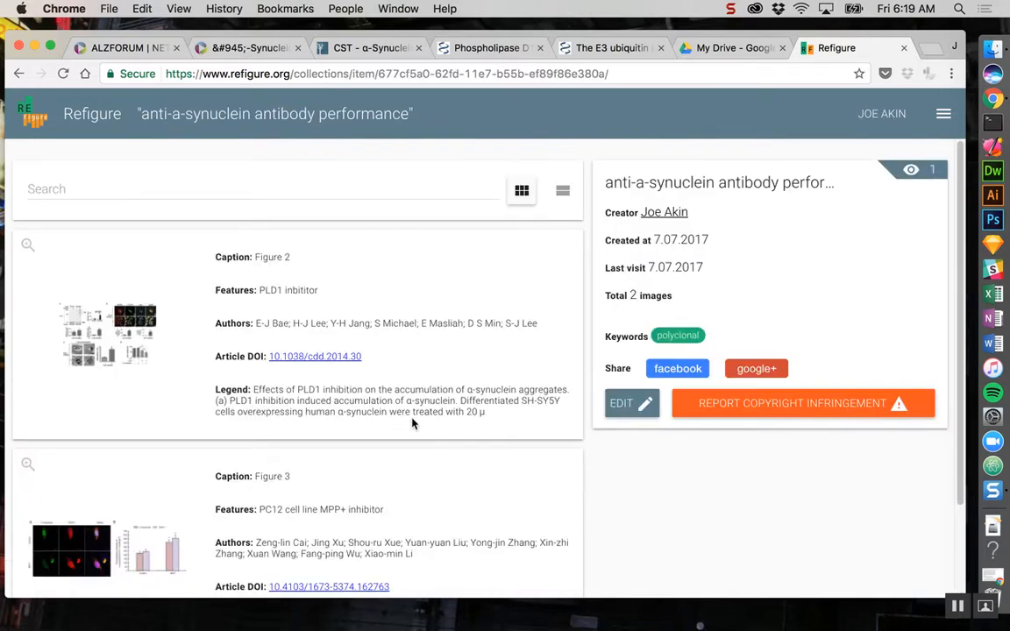
# - Review the refigure's figure entries, switching them to the masonry view and back to the grid view
pyautogui.scroll(-2, 412, 424)
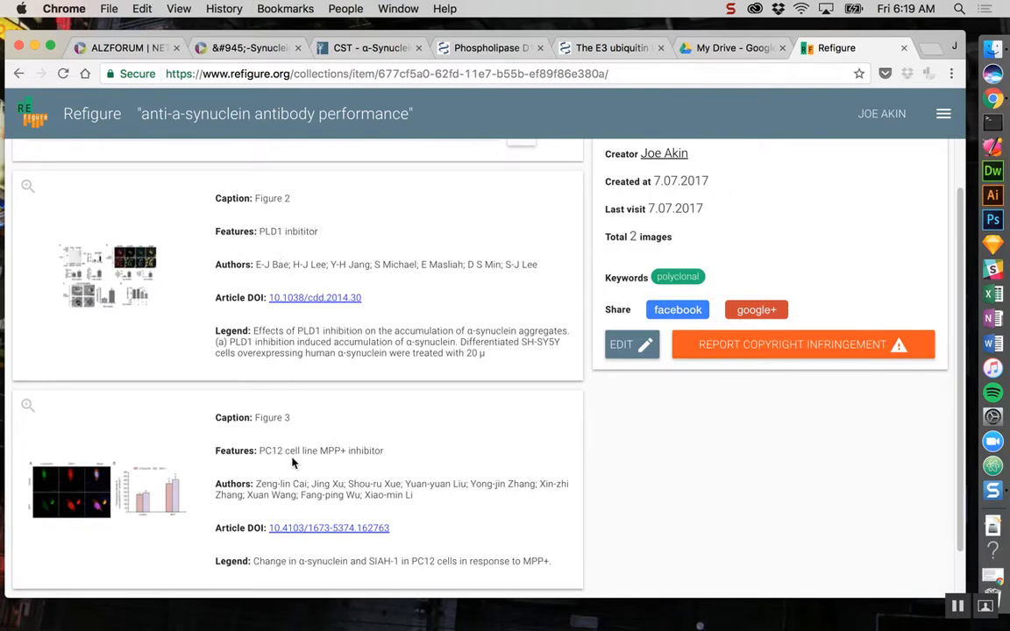
pyautogui.scroll(2, 491, 384)
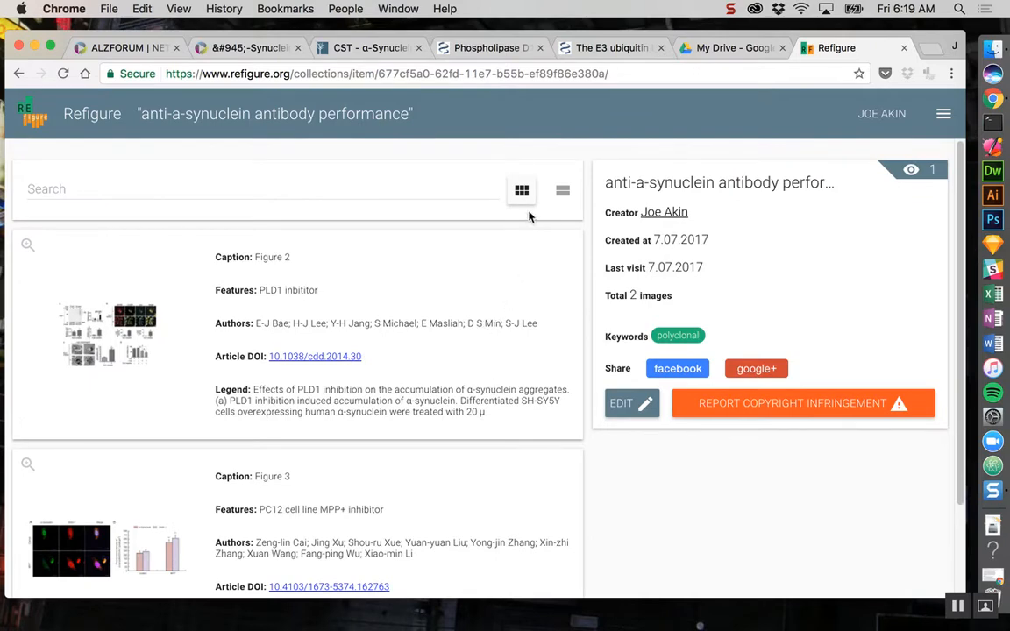
pyautogui.click(524, 191)
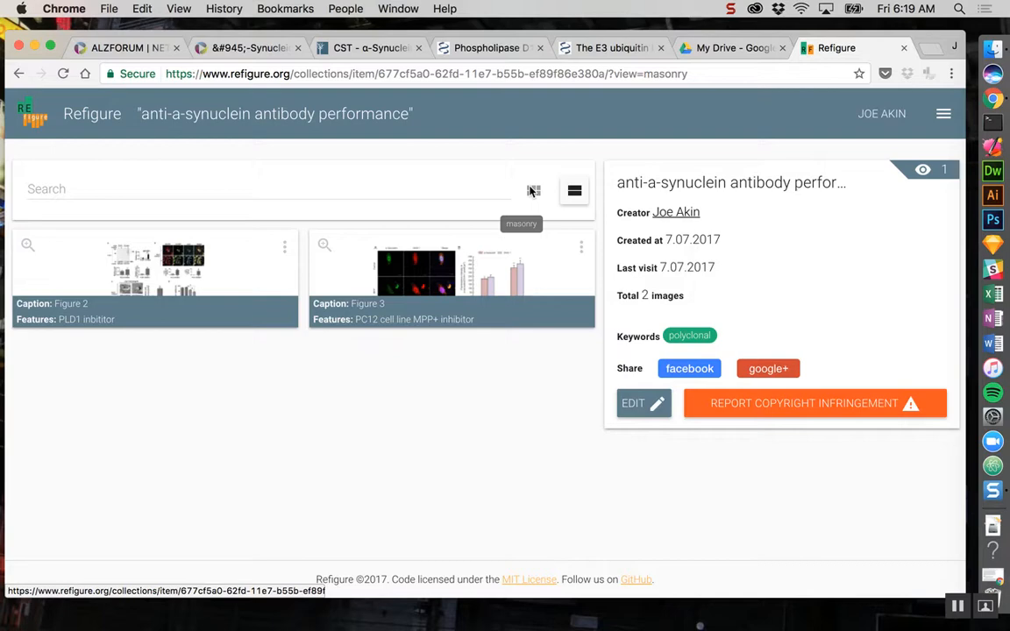
pyautogui.click(576, 192)
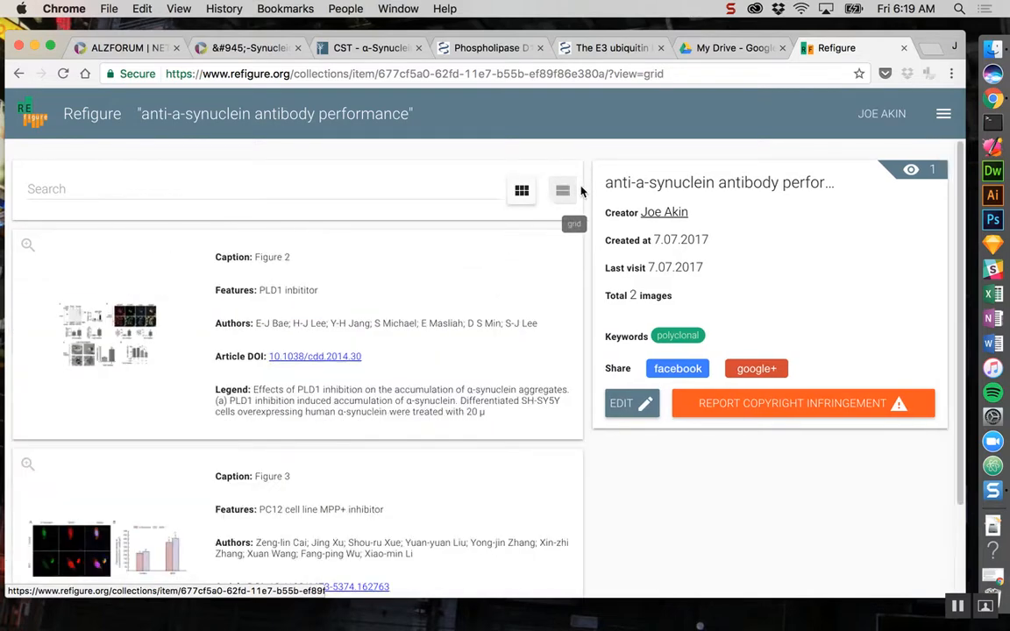